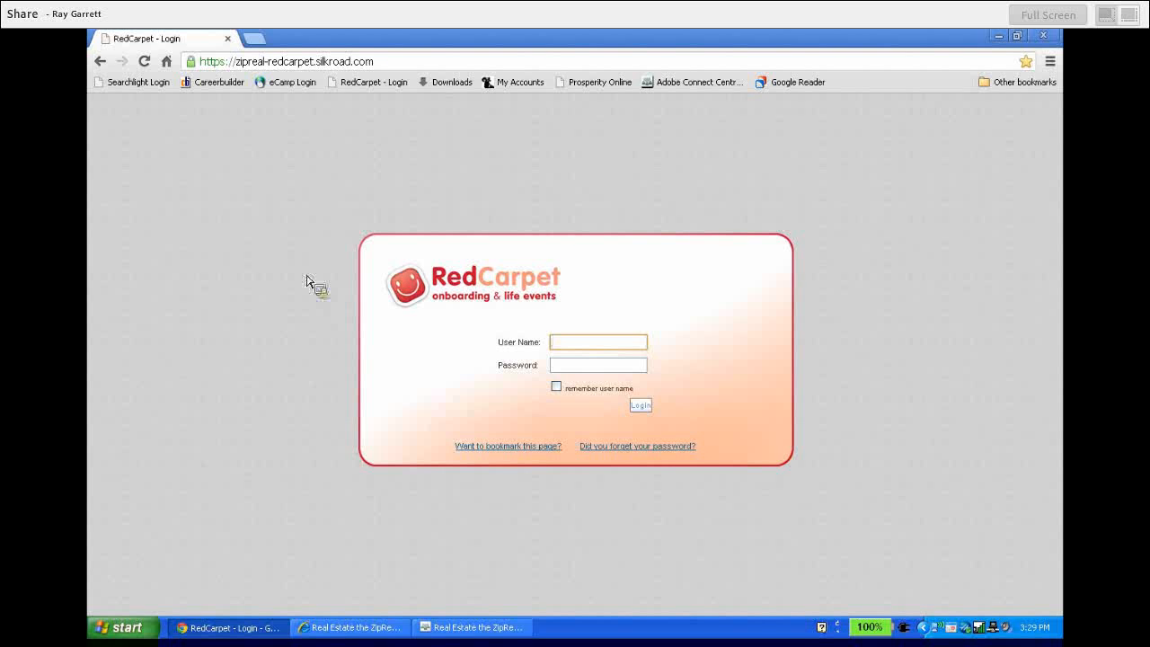
Select the login page's web address in the browser's address bar
{"action": "left_click", "coordinate": [319, 61]}
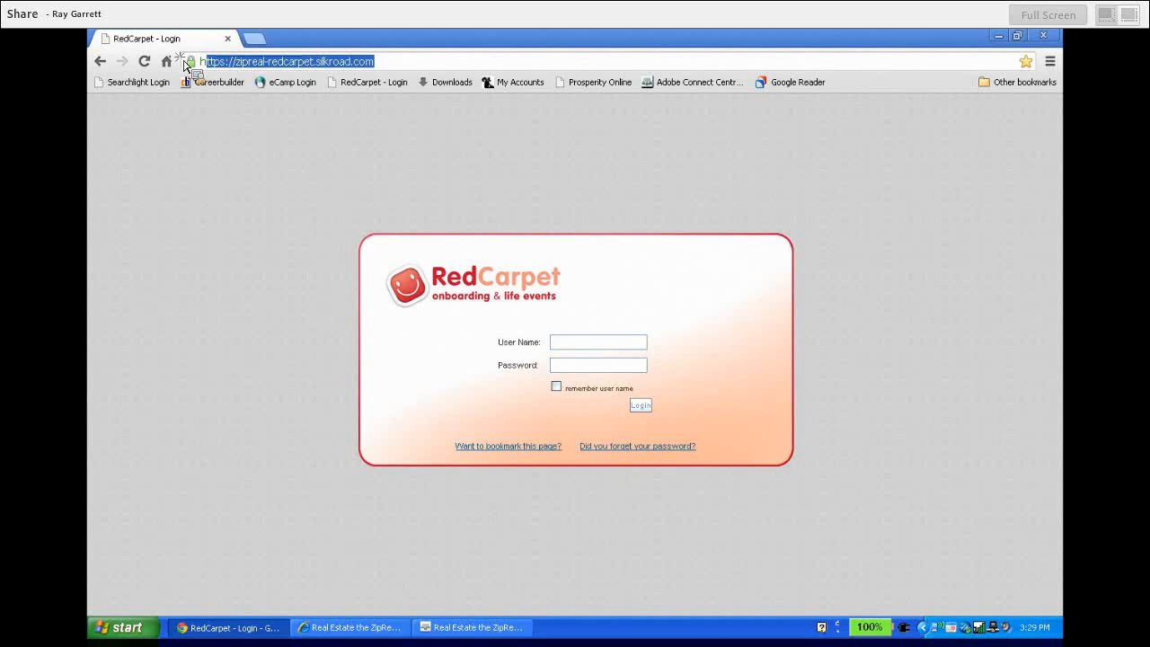
{"action": "left_click", "coordinate": [236, 164]}
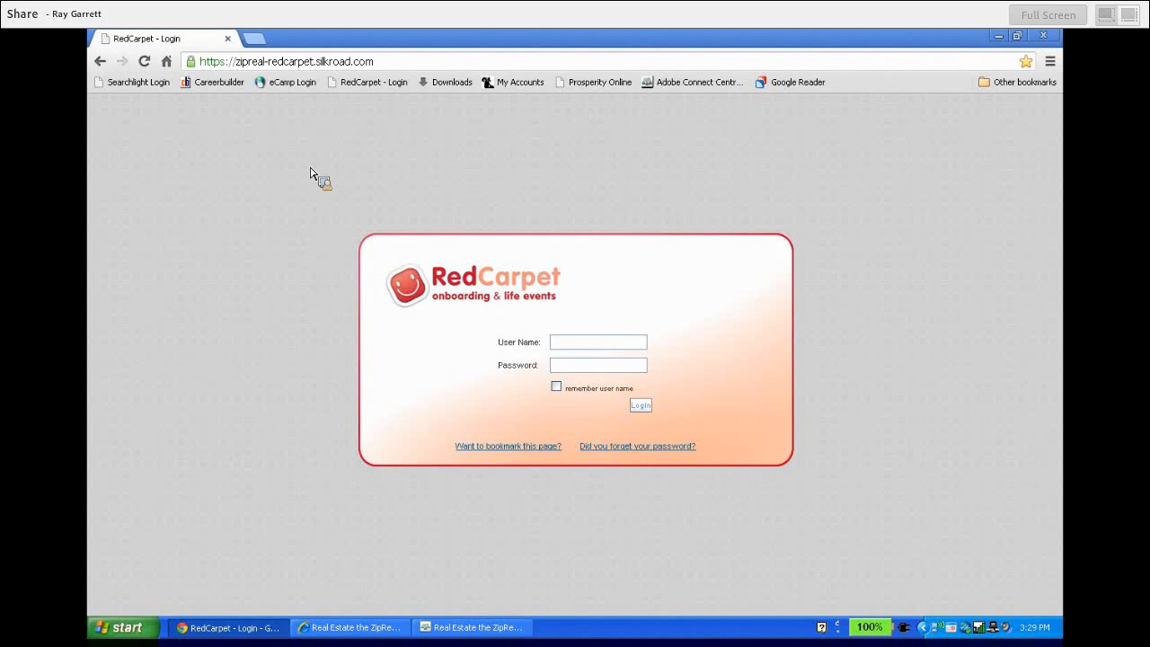
{"action": "left_click", "coordinate": [378, 68]}
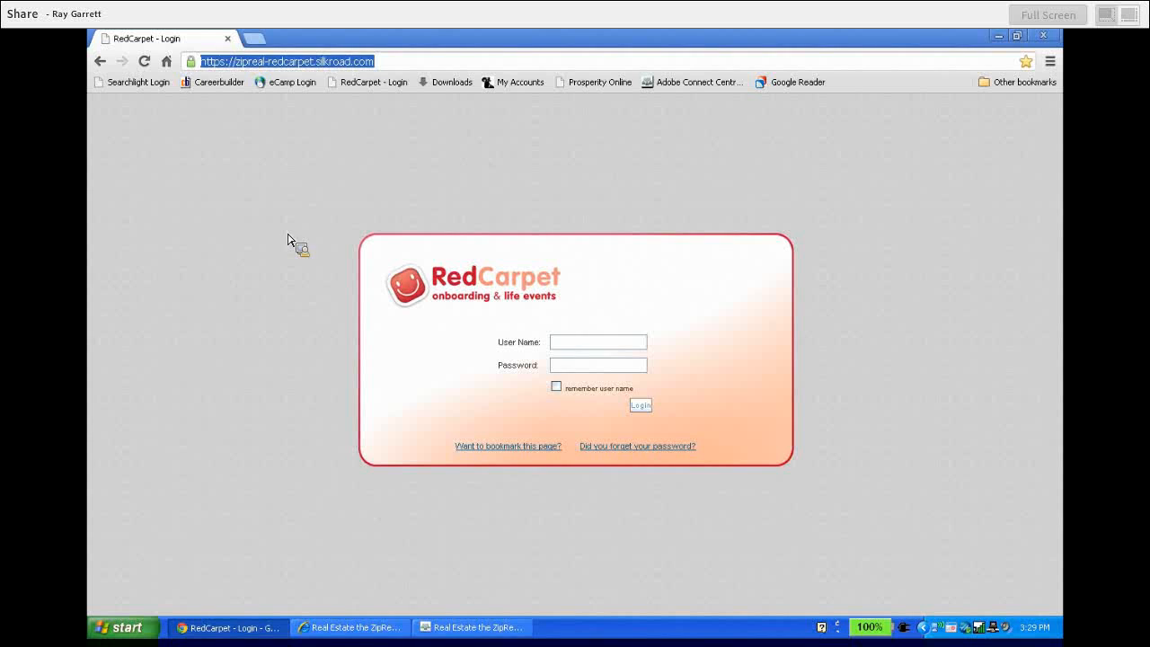
Sign in with the saved user name and the account password, remembering the user name
{"action": "left_click", "coordinate": [609, 344]}
{"action": "type", "text": "ray"}
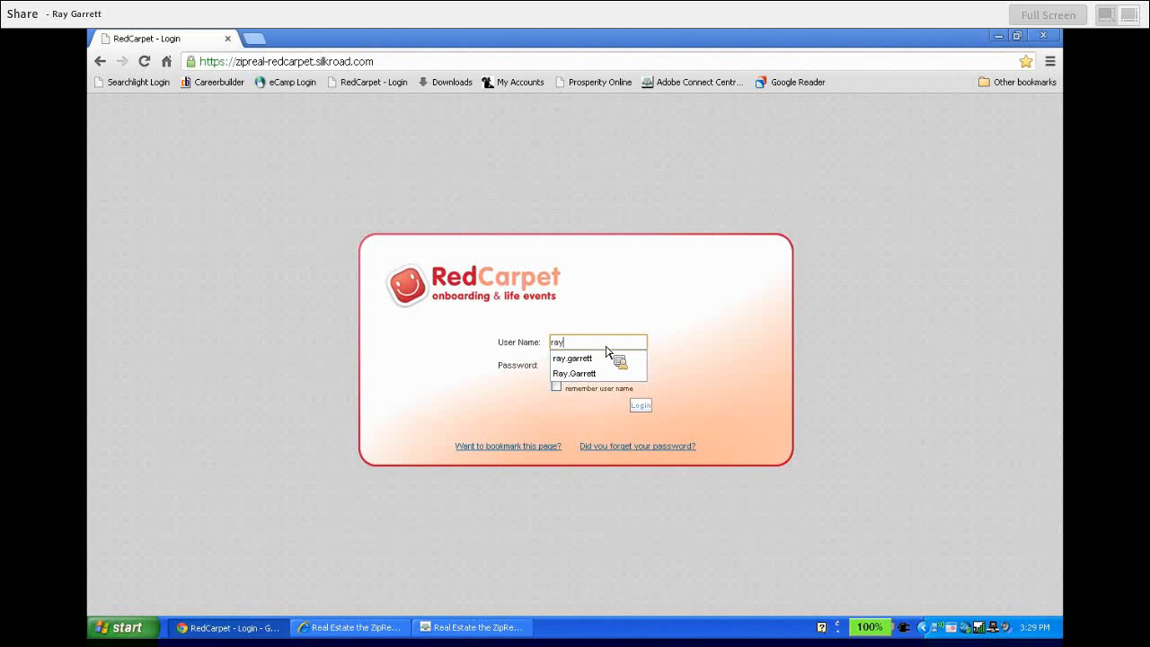
{"action": "left_click", "coordinate": [601, 359]}
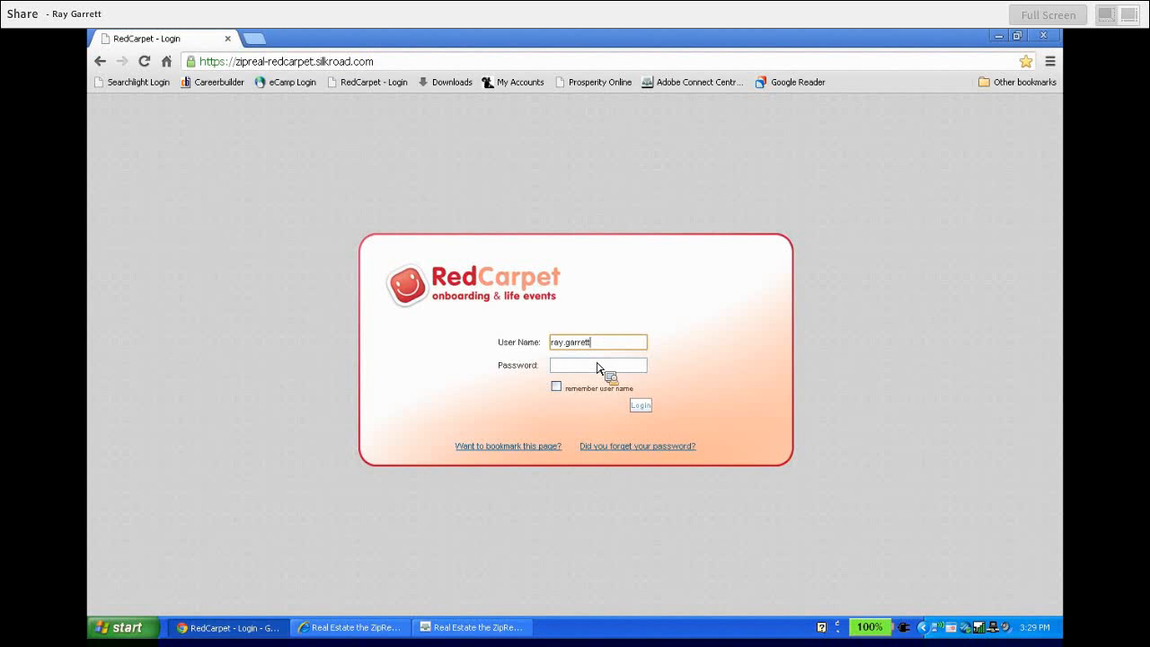
{"action": "left_click", "coordinate": [589, 368]}
{"action": "type", "text": "********"}
{"action": "left_click", "coordinate": [556, 387]}
{"action": "left_click", "coordinate": [638, 408]}
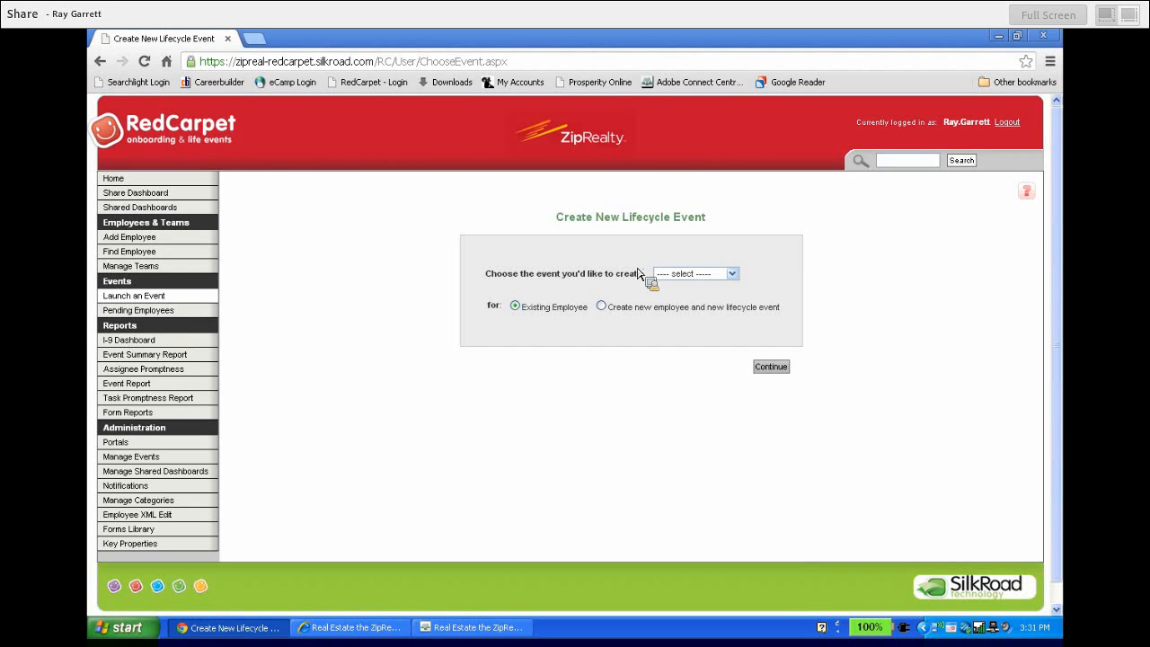
Choose the Onboarding event with 'Create new employee and new lifecycle event', then continue
{"action": "left_click", "coordinate": [732, 275]}
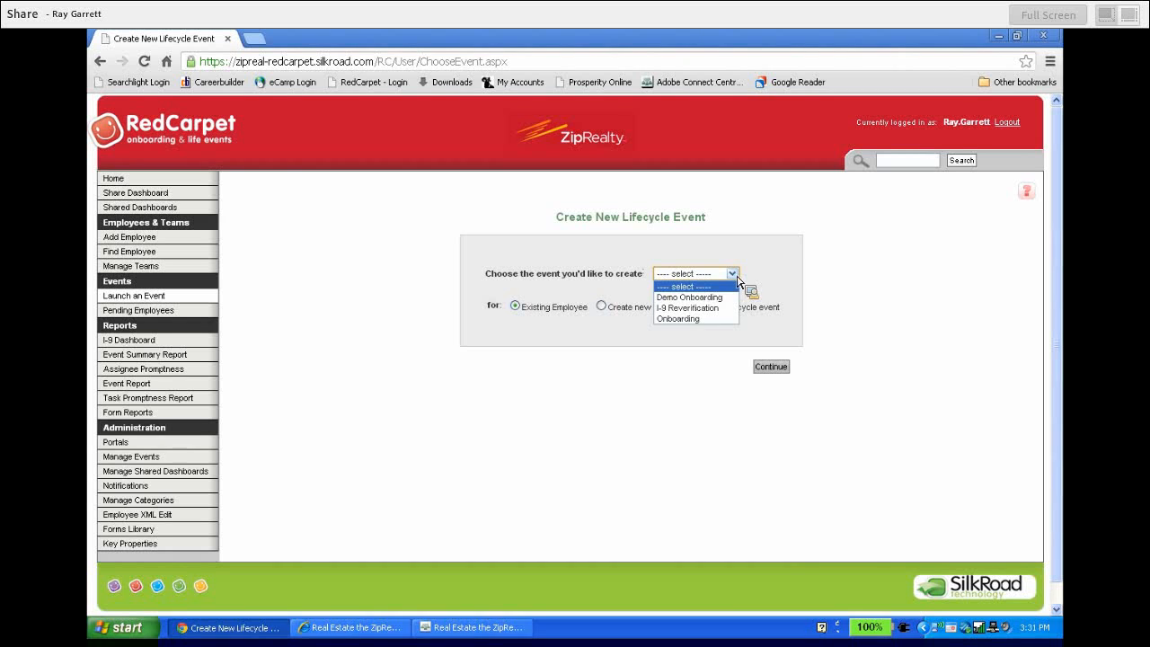
{"action": "left_click", "coordinate": [710, 319]}
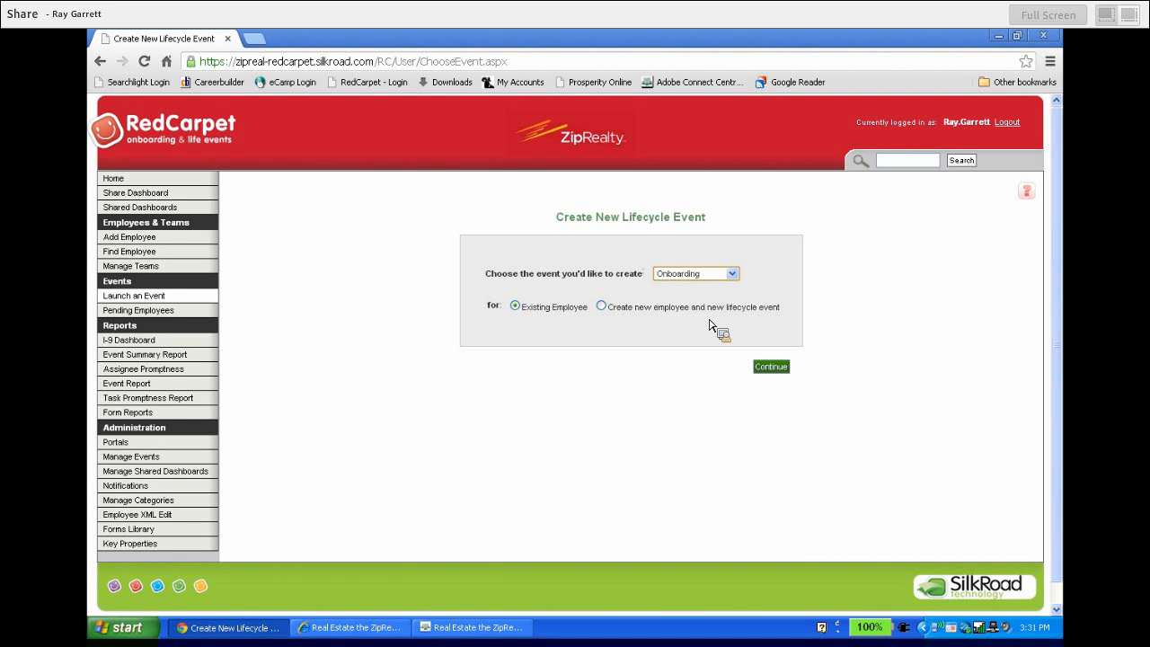
{"action": "left_click", "coordinate": [604, 309]}
{"action": "left_click", "coordinate": [778, 368]}
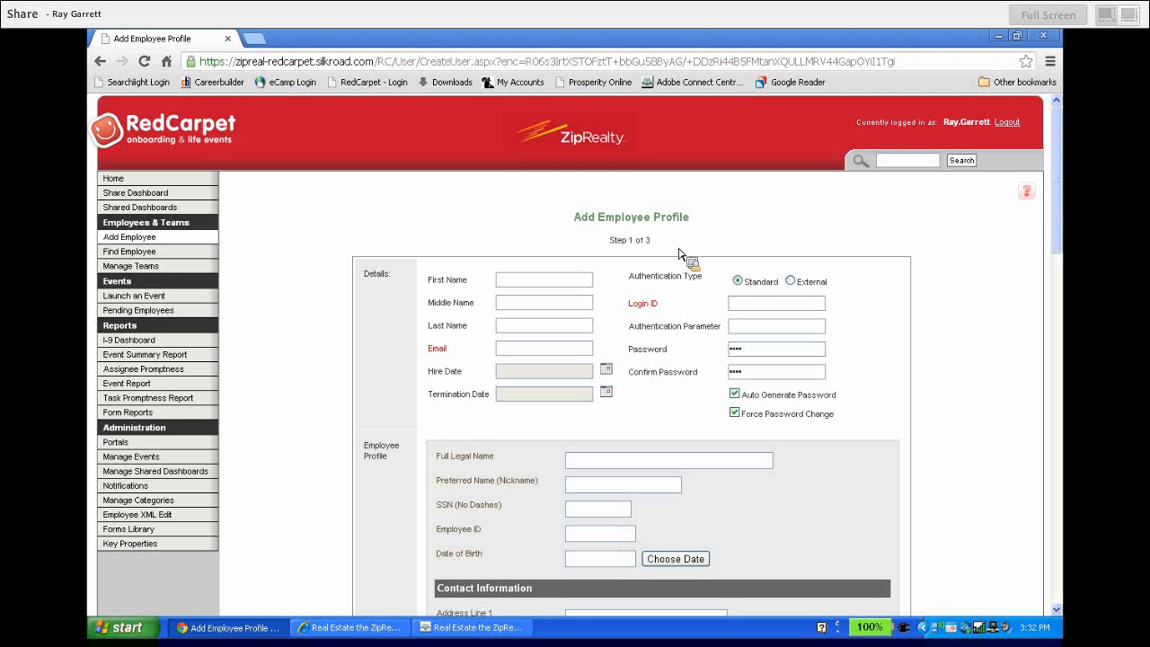
Scroll through the blank step 1 of 3 Add Employee Profile form
{"action": "mouse_move", "coordinate": [1061, 202]}
{"action": "left_mouse_down"}
{"action": "mouse_move", "coordinate": [1073, 462]}
{"action": "mouse_move", "coordinate": [1065, 193]}
{"action": "left_mouse_up"}
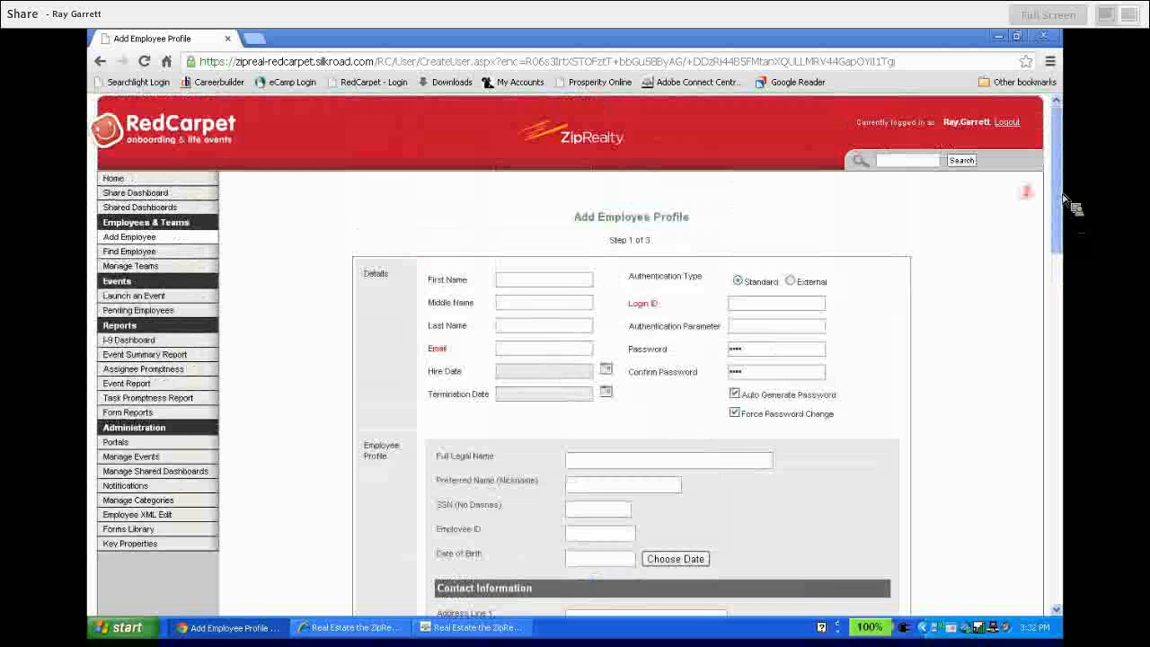
Enter the new hire's first name, last name and e-mail address, auto-generating the login ID
{"action": "left_click", "coordinate": [584, 286]}
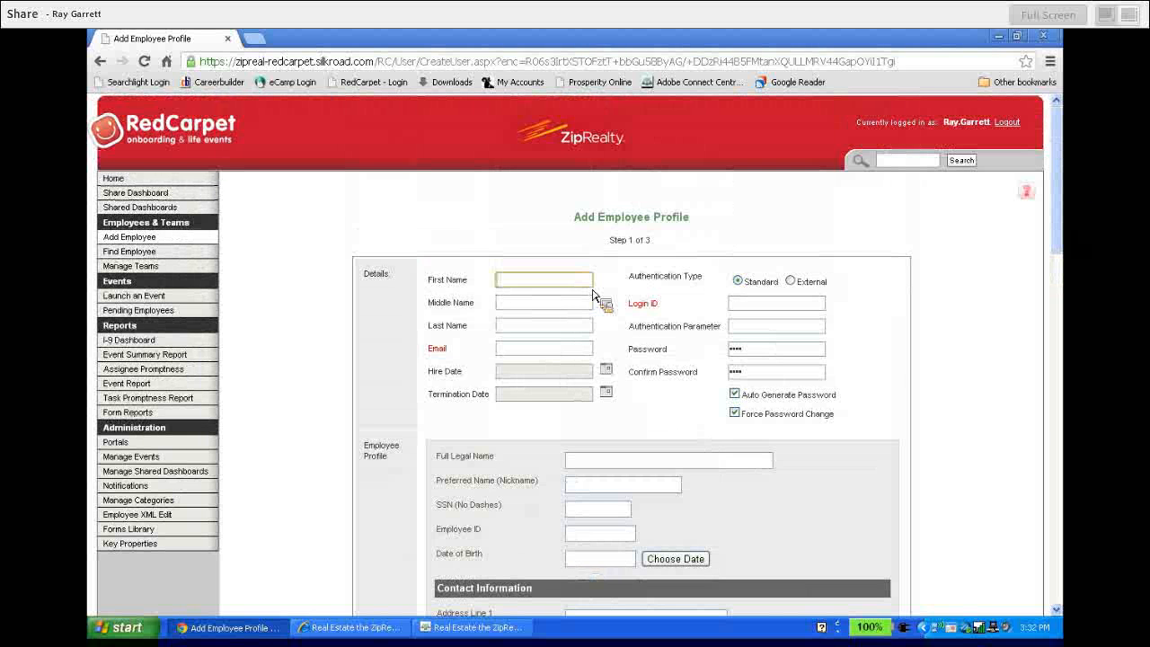
{"action": "key", "text": "Tab"}
{"action": "key", "text": "Tab"}
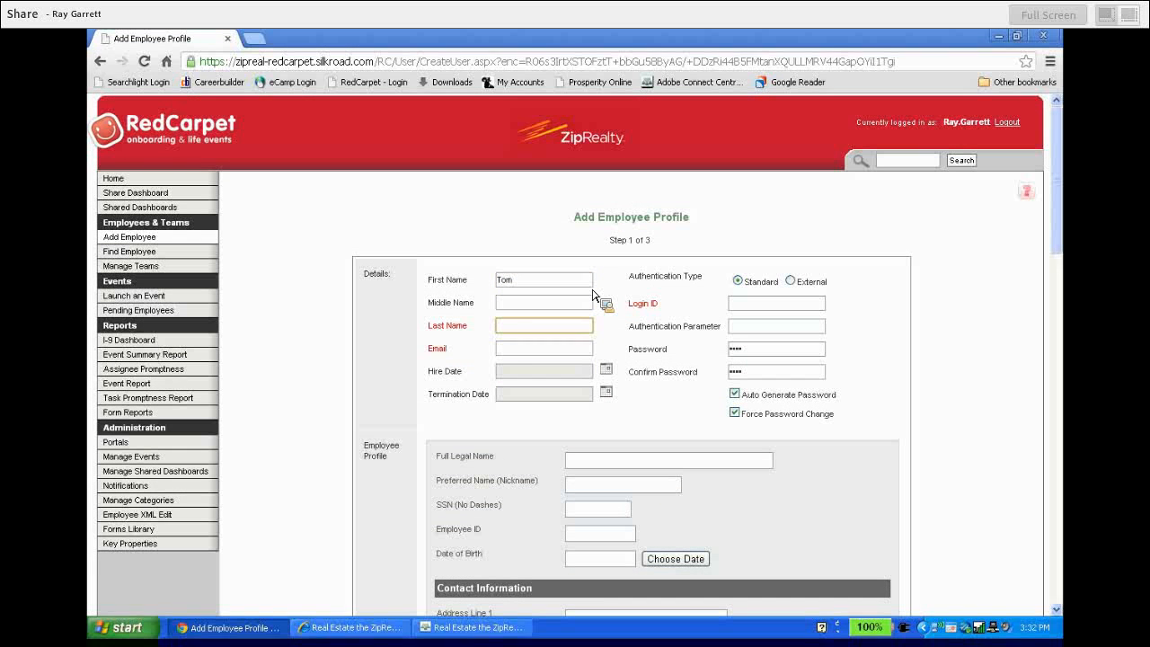
{"action": "left_click", "coordinate": [535, 355]}
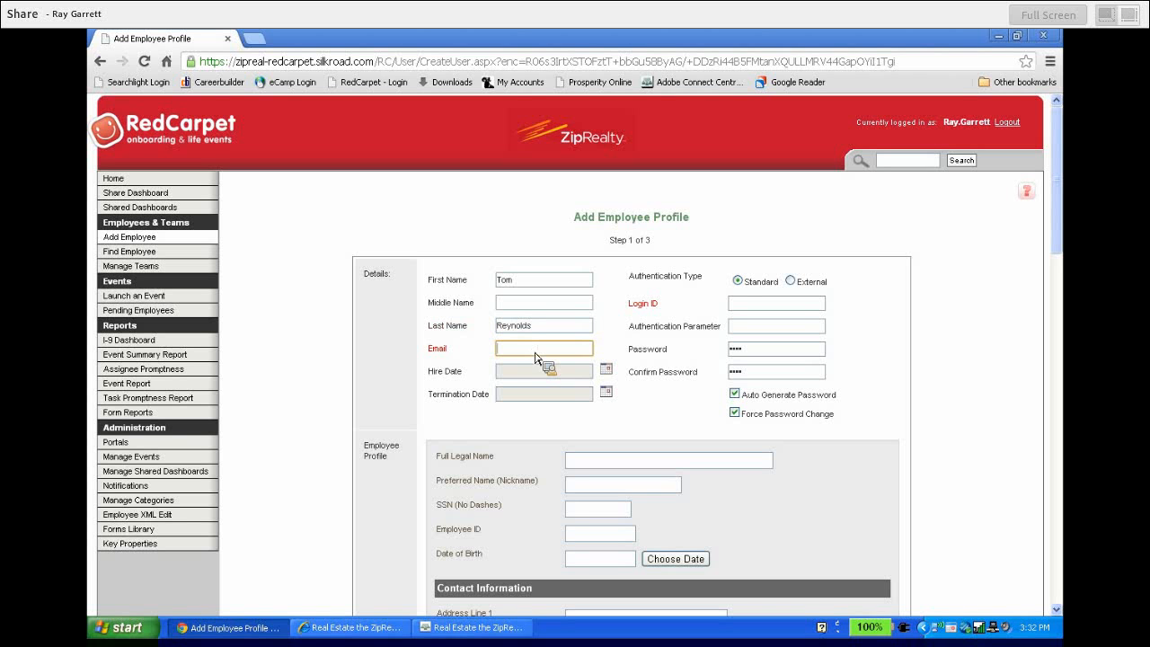
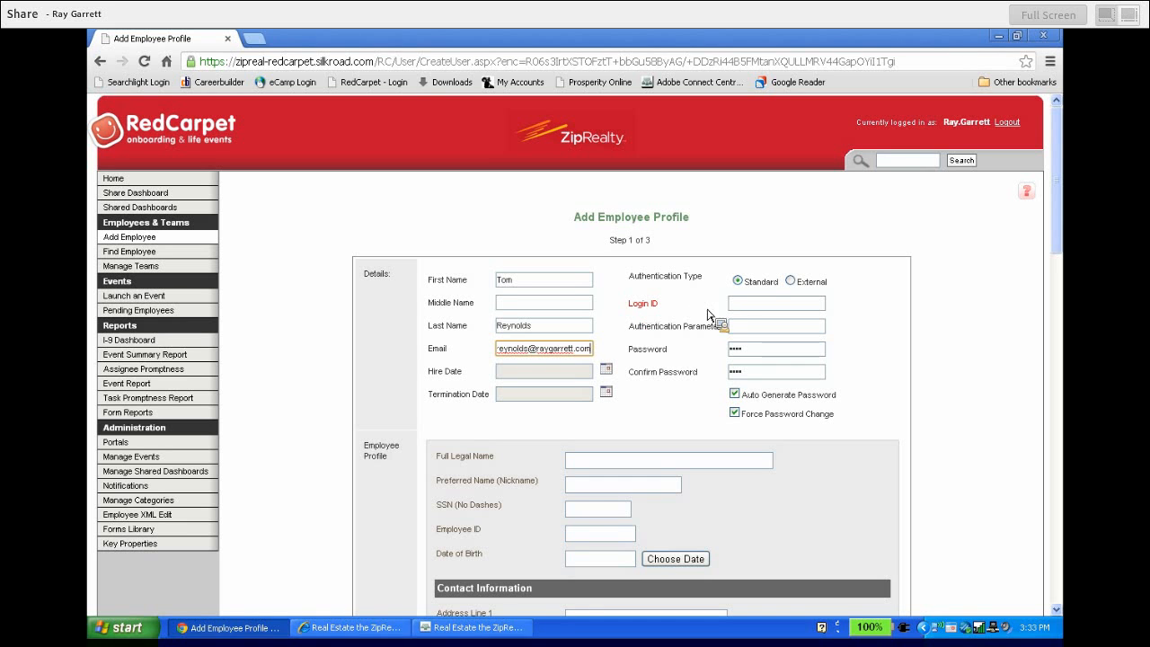
{"action": "left_click", "coordinate": [737, 303]}
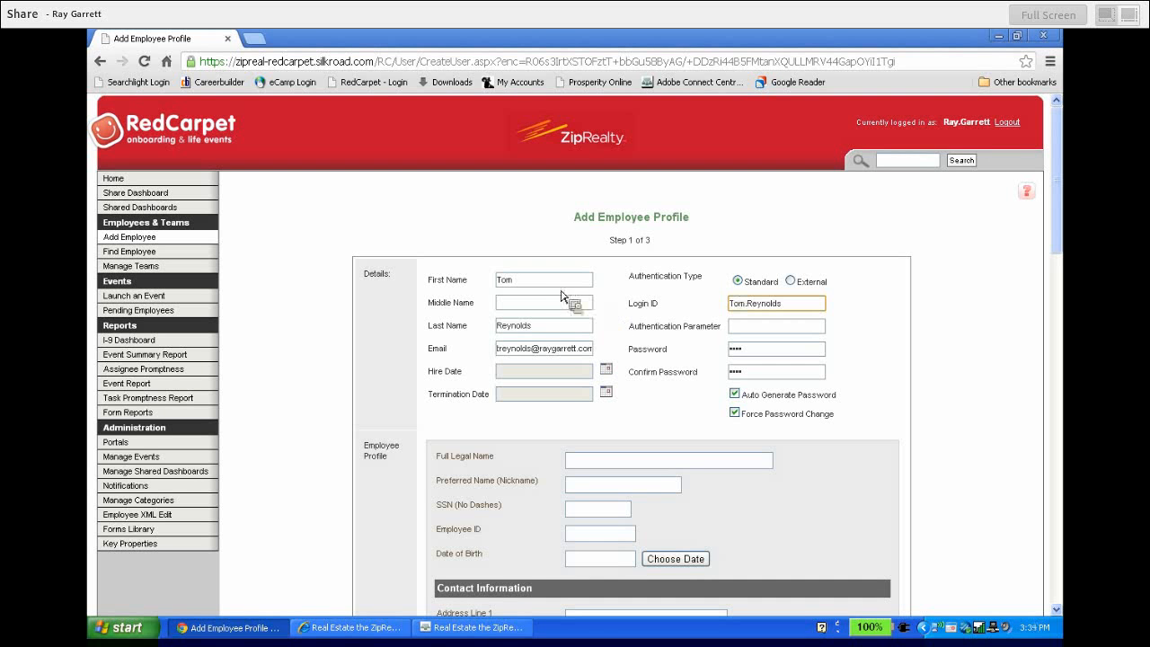
{"action": "left_click", "coordinate": [543, 325]}
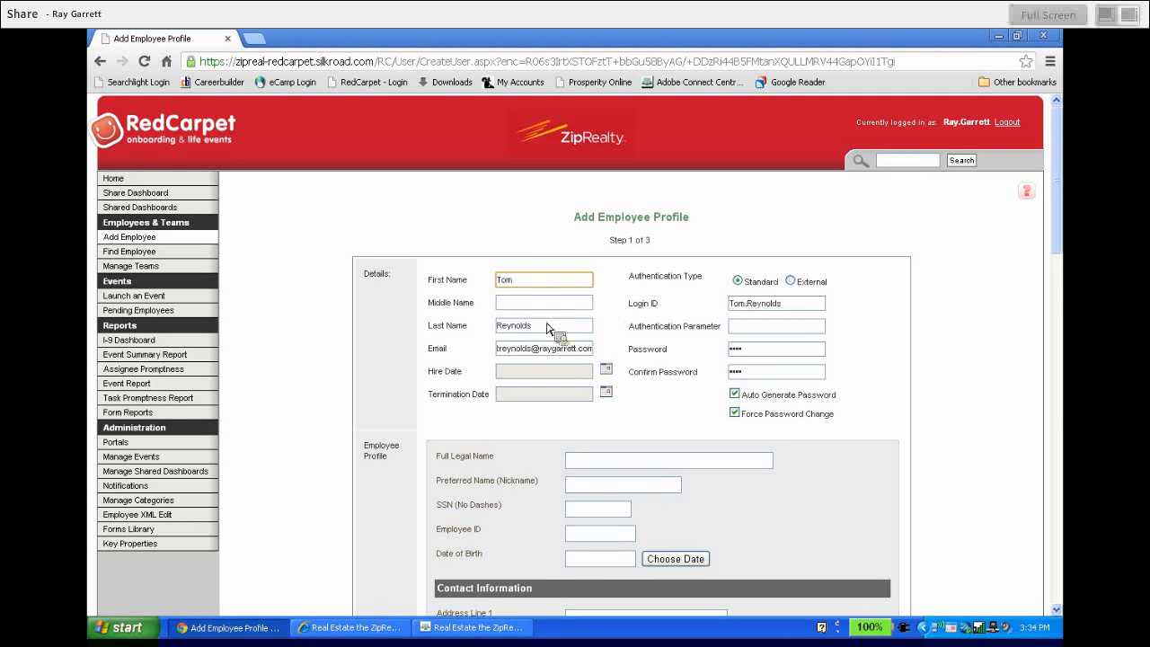
{"action": "left_click", "coordinate": [552, 353]}
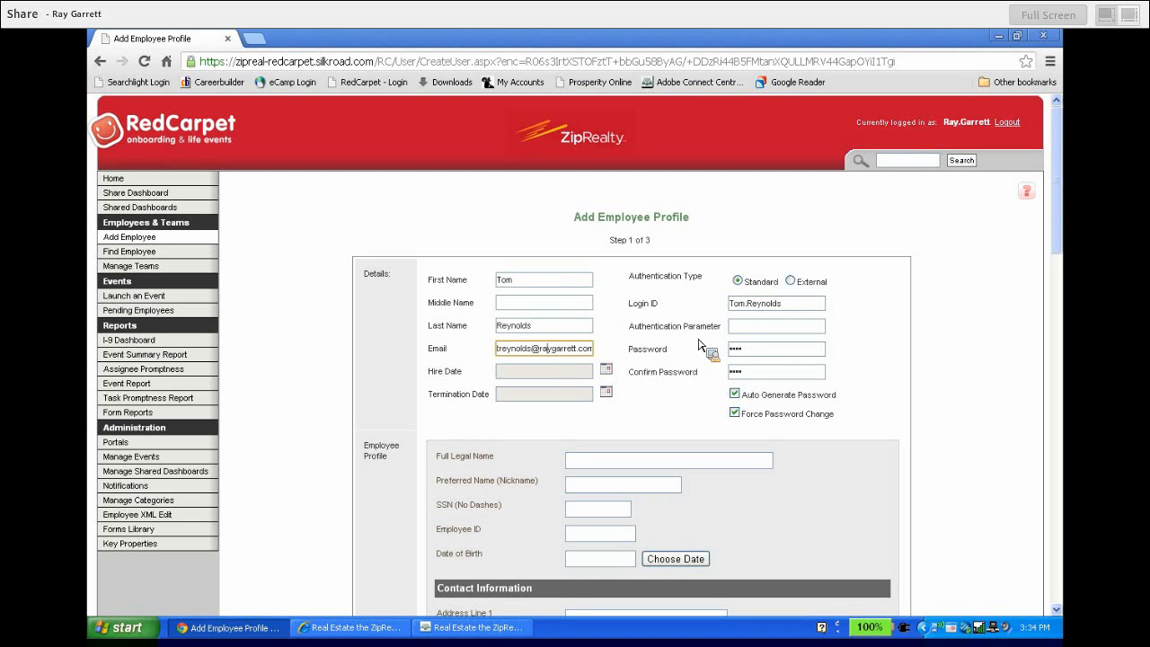
{"action": "left_click", "coordinate": [783, 308]}
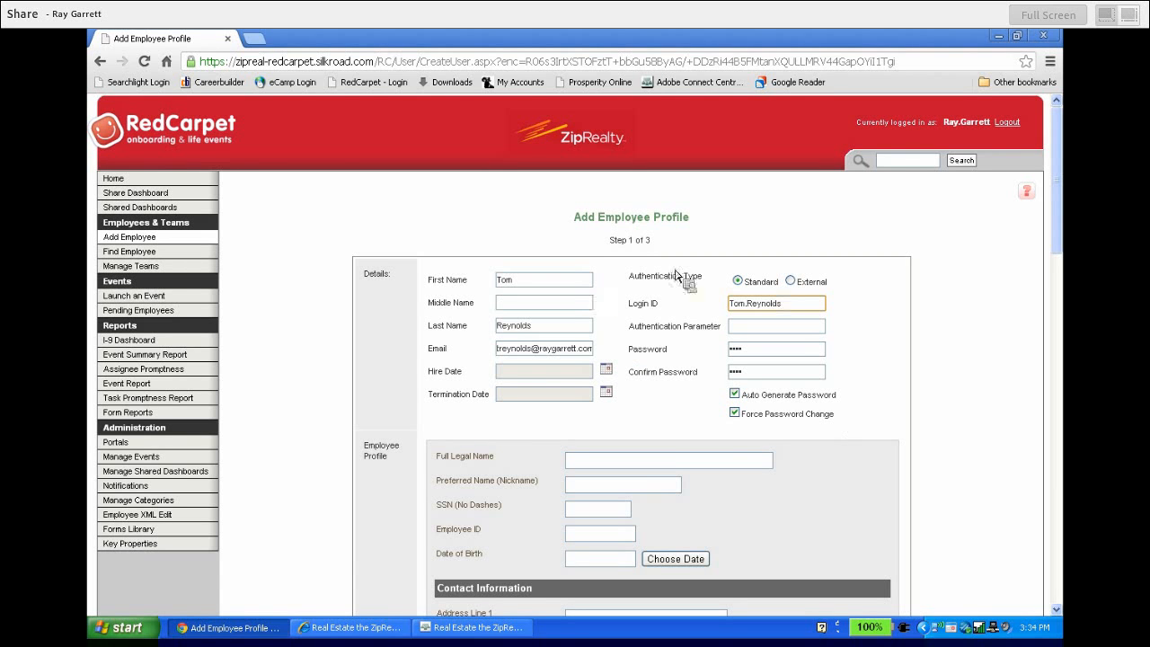
{"action": "left_click_drag", "start_coordinate": [1058, 175], "coordinate": [1061, 542]}
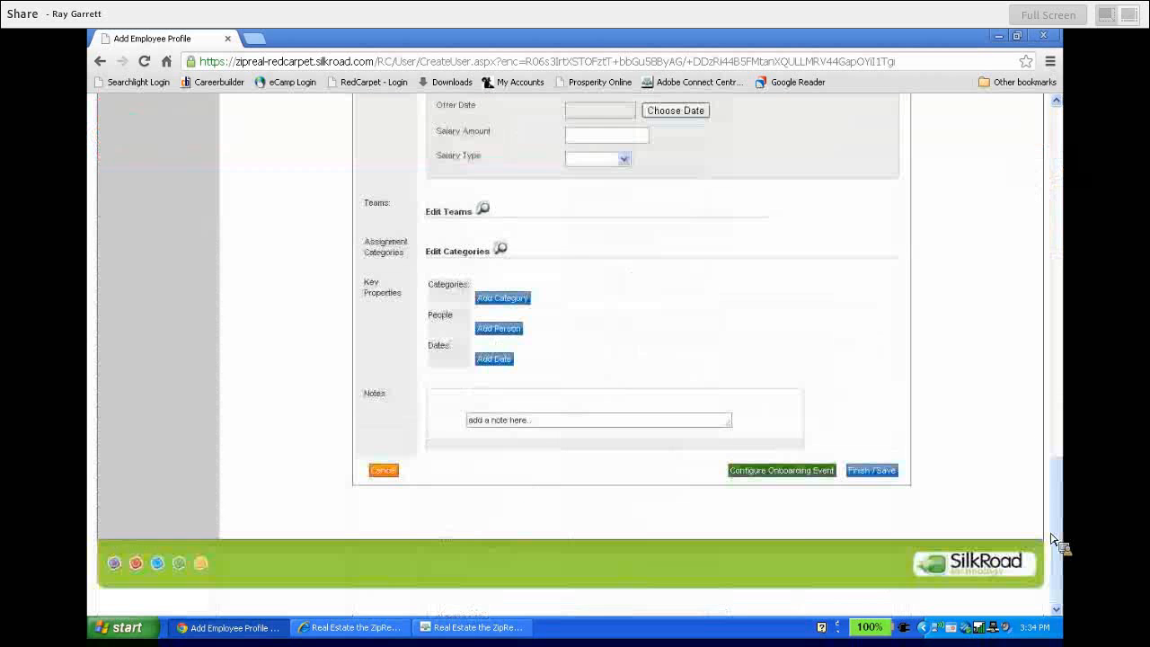
Proceed to step 2 of 3 with 'Configure Onboarding Event' and review the empty fields
{"action": "left_click", "coordinate": [778, 479]}
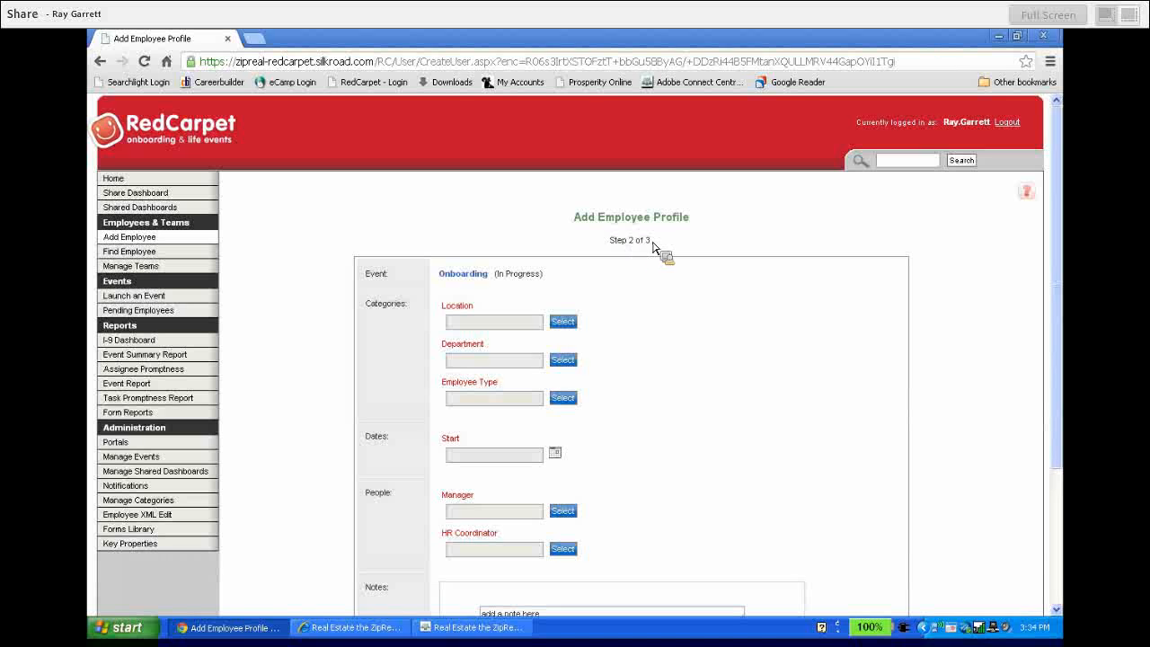
{"action": "left_click_drag", "start_coordinate": [653, 239], "coordinate": [601, 236]}
{"action": "left_click", "coordinate": [601, 237]}
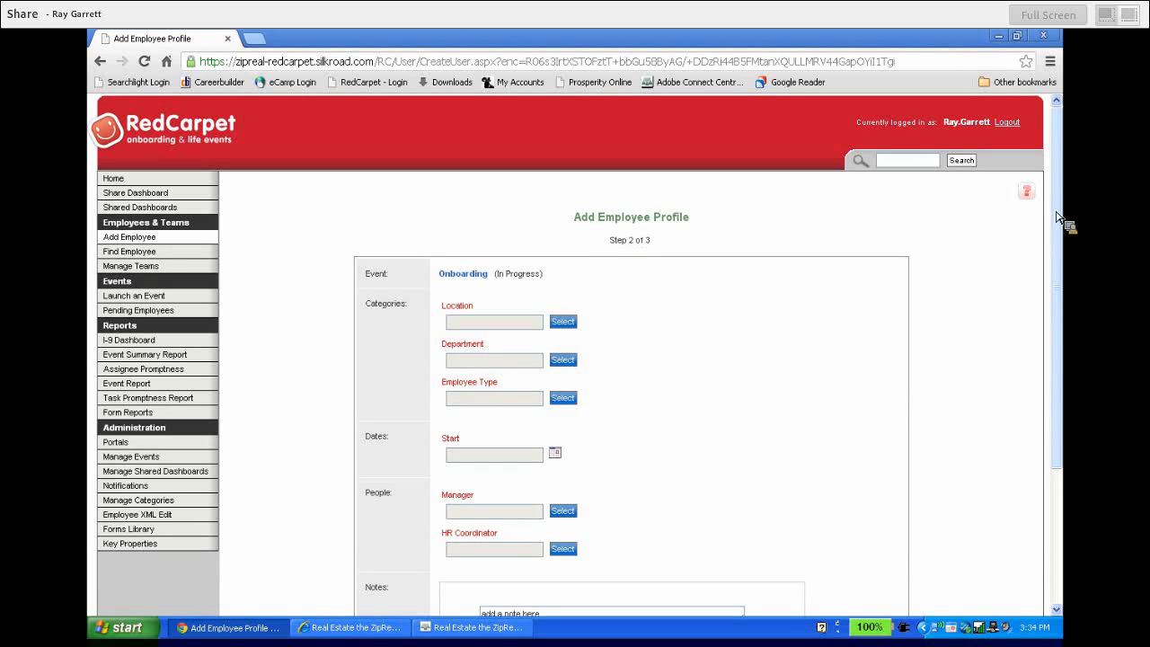
{"action": "left_click_drag", "start_coordinate": [1059, 217], "coordinate": [1060, 266]}
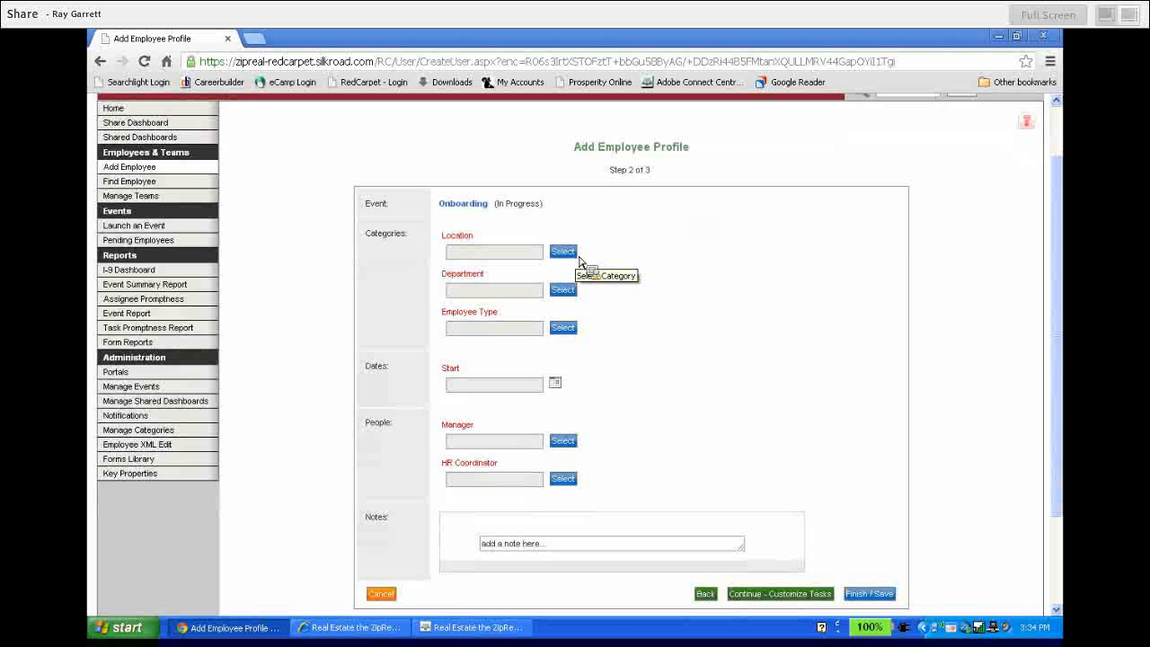
Set Location to SF - San Francisco, Department to All Departments, type Independent Contractor - Comp
{"action": "left_click", "coordinate": [564, 251]}
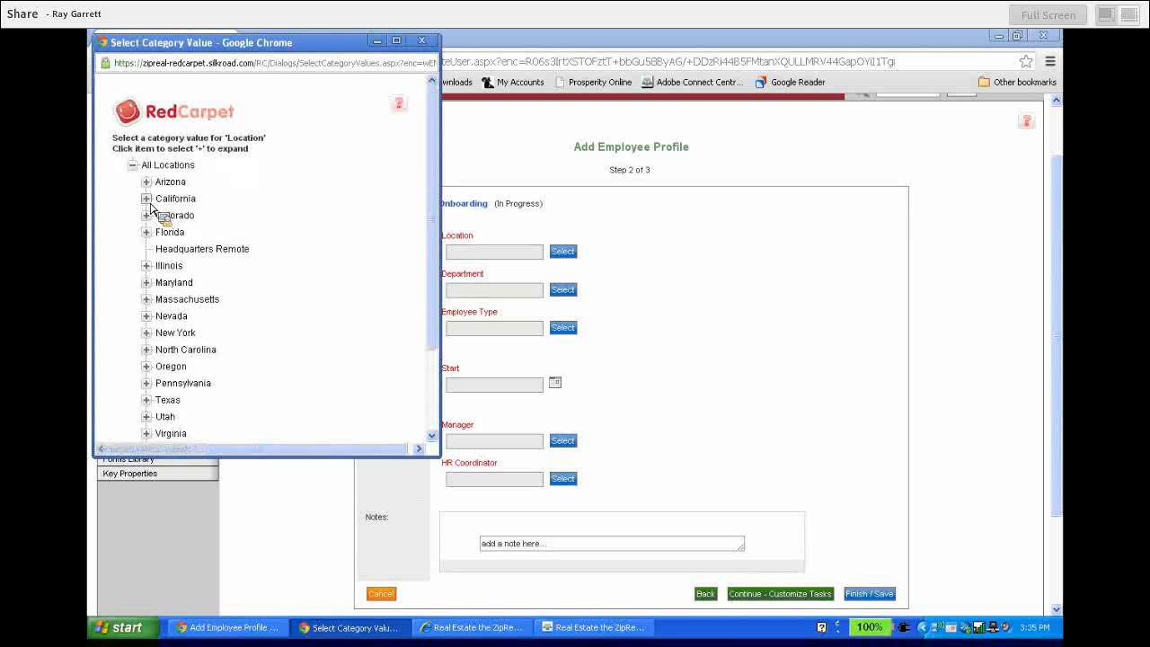
{"action": "left_click", "coordinate": [146, 199]}
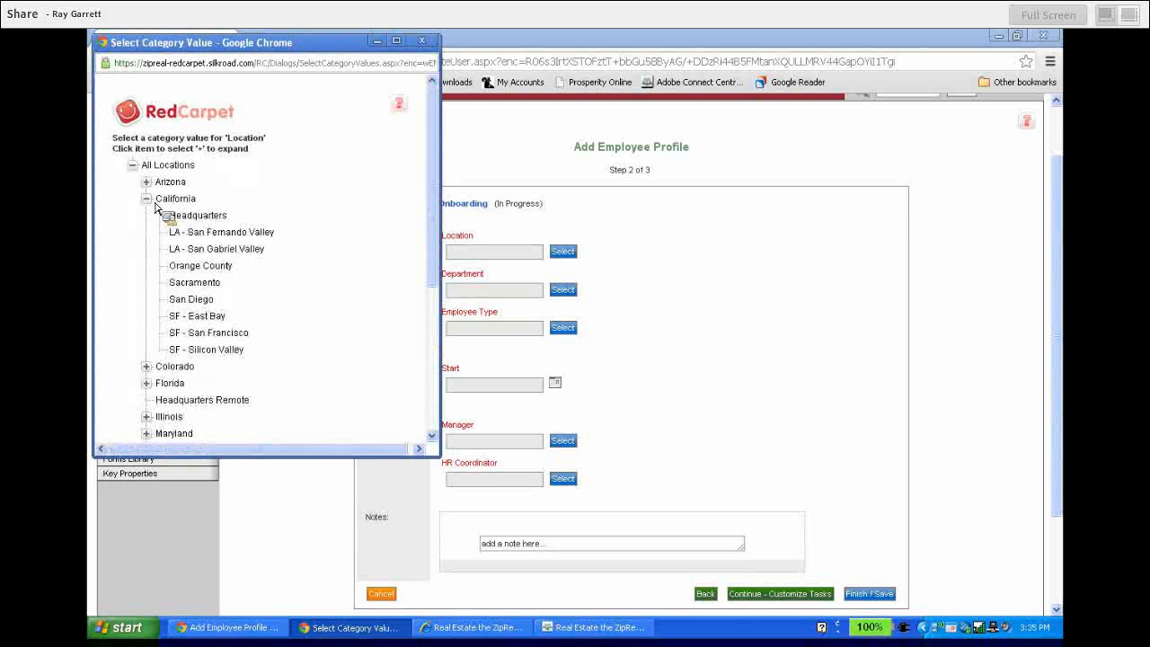
{"action": "left_click", "coordinate": [228, 335]}
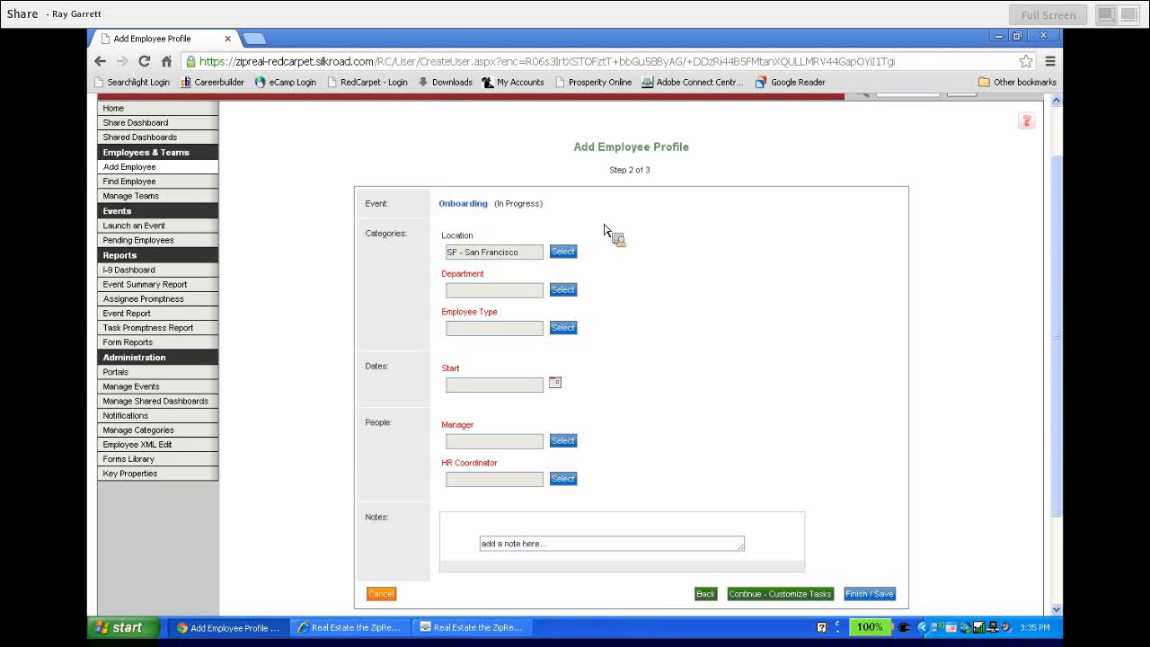
{"action": "left_click", "coordinate": [569, 295]}
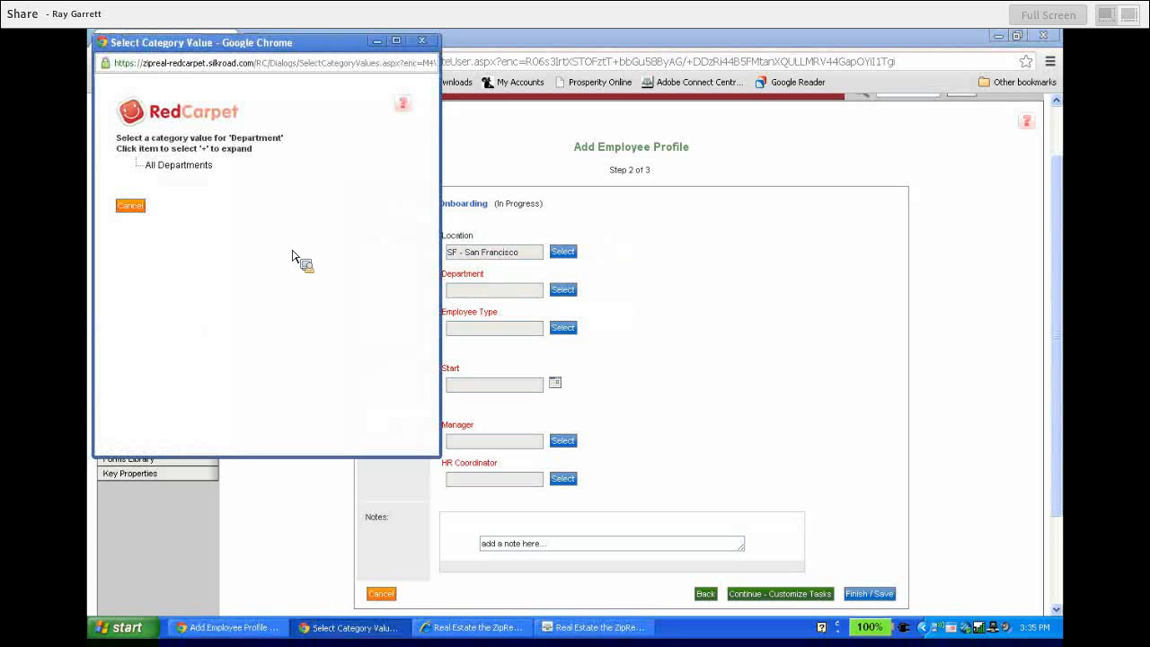
{"action": "left_click", "coordinate": [180, 169]}
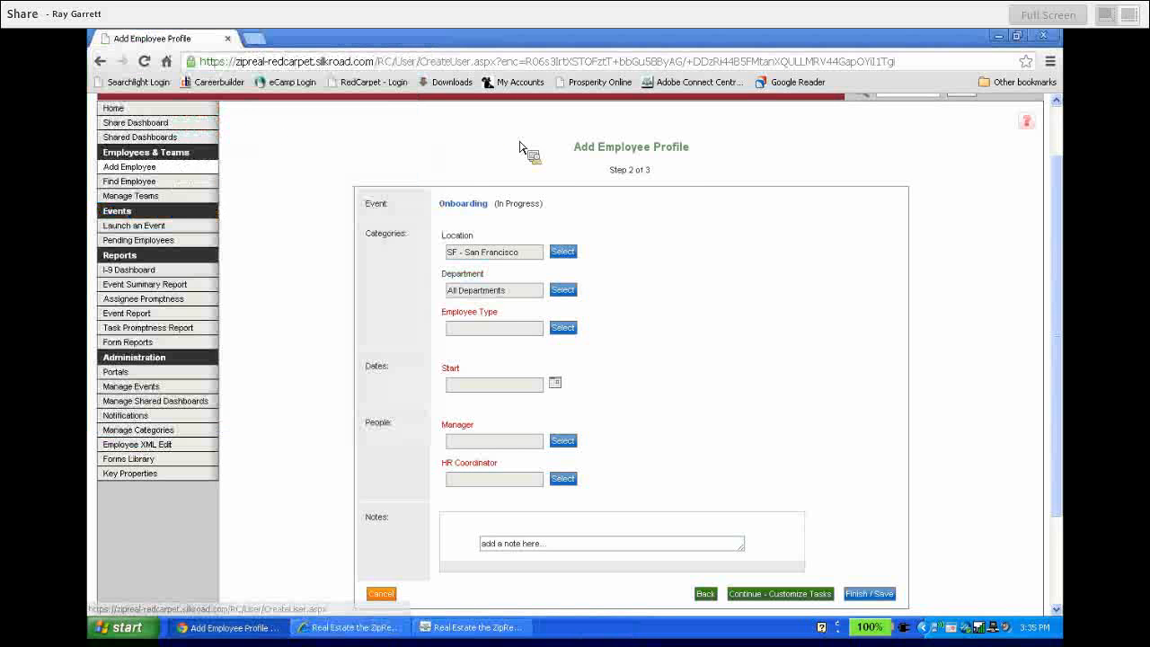
{"action": "left_click", "coordinate": [564, 328]}
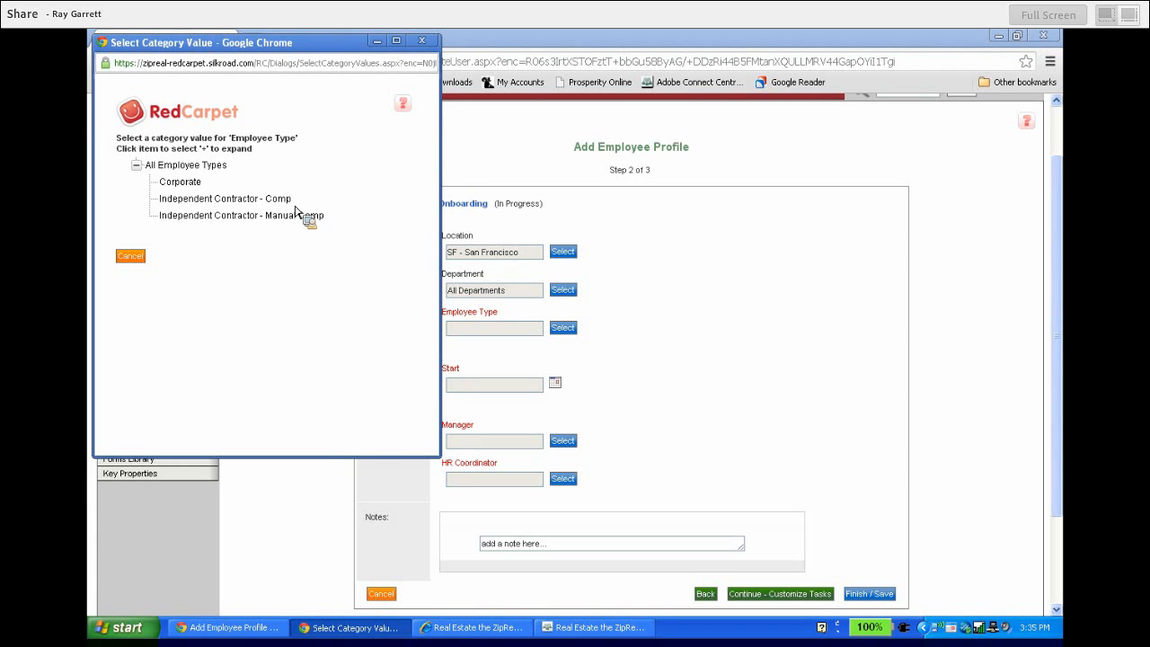
{"action": "left_click", "coordinate": [240, 205]}
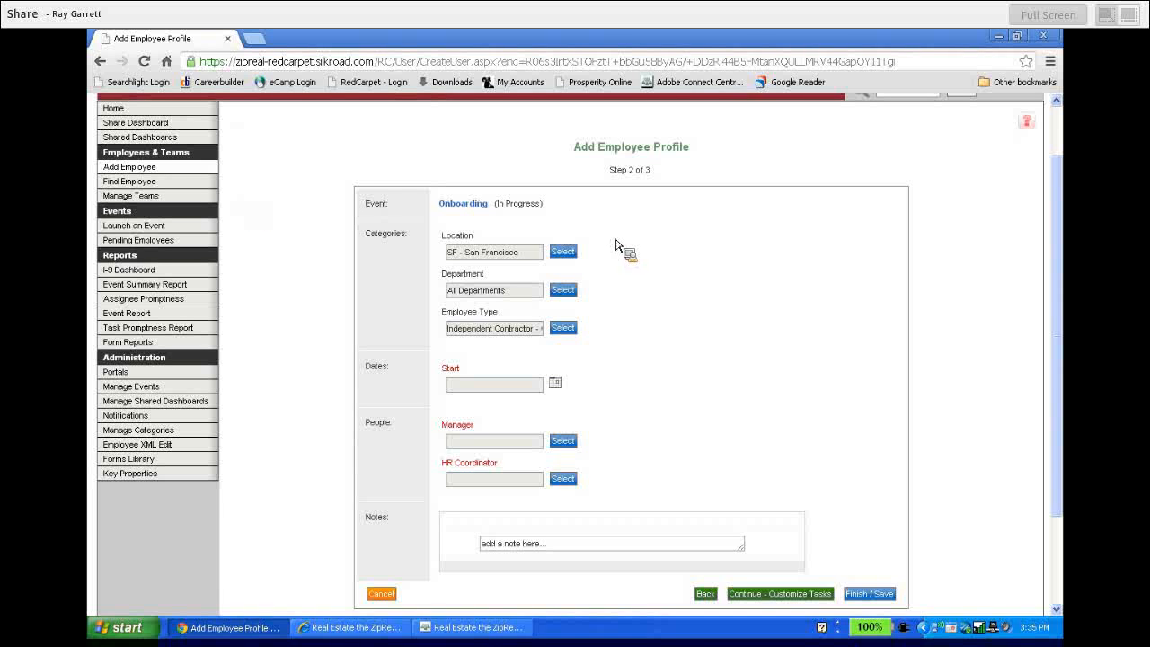
Pick February 4, 2013 from the calendar as the start date
{"action": "left_click", "coordinate": [555, 382]}
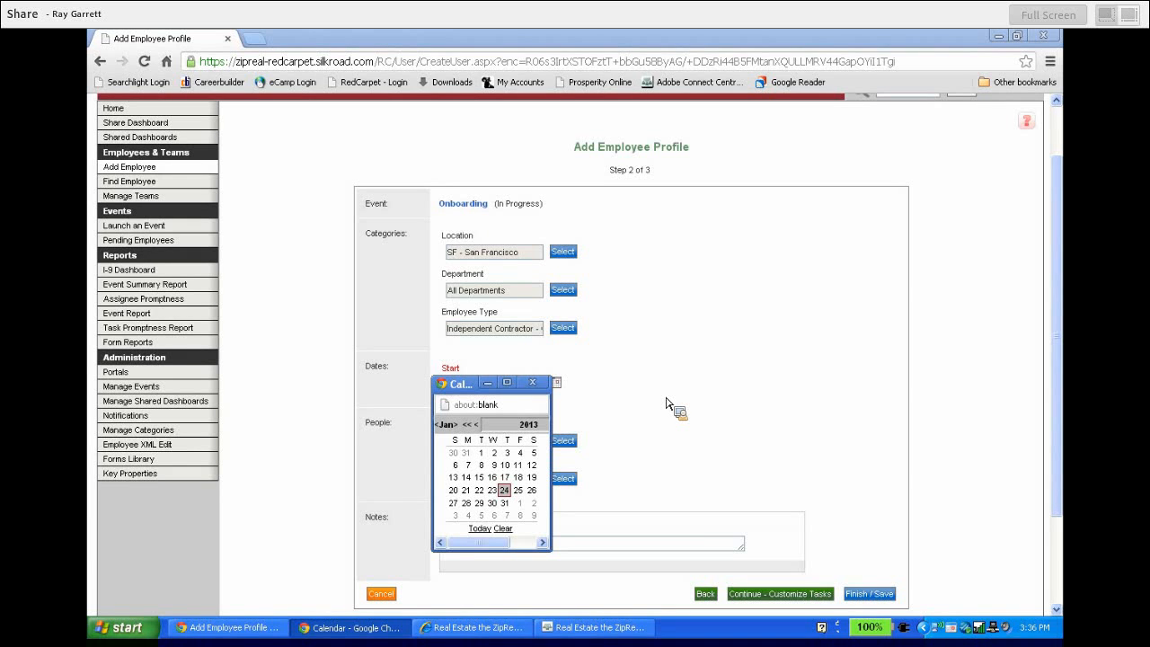
{"action": "left_click", "coordinate": [475, 526]}
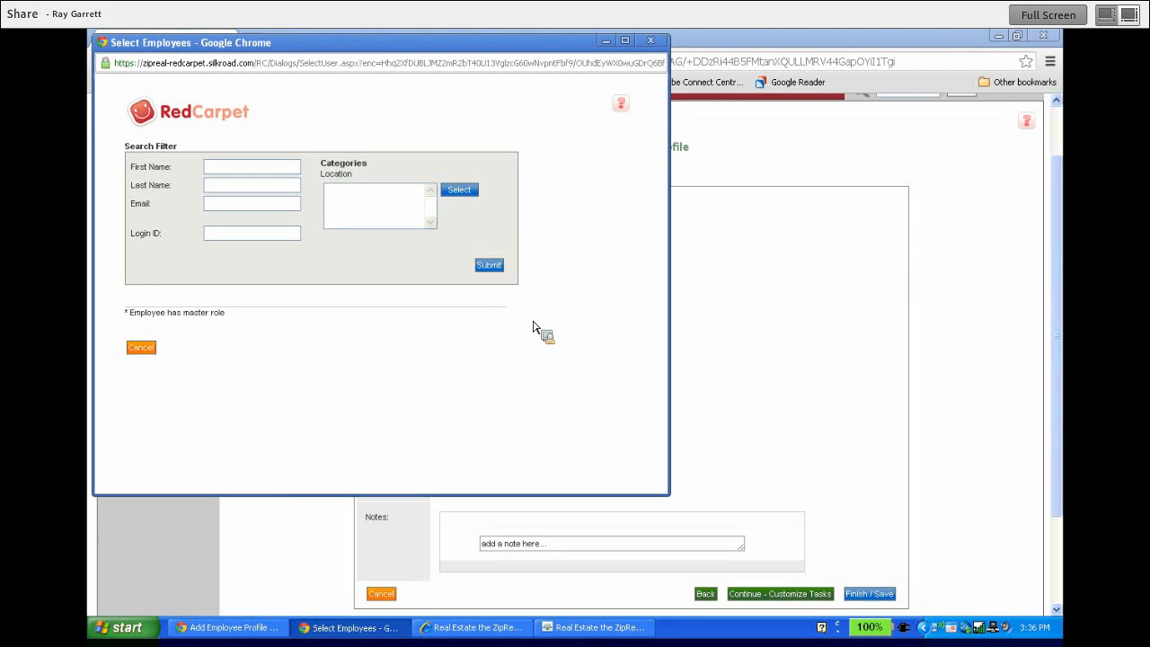
Make the first listed employee the manager and open the HR Coordinator employee search
{"action": "left_click", "coordinate": [495, 275]}
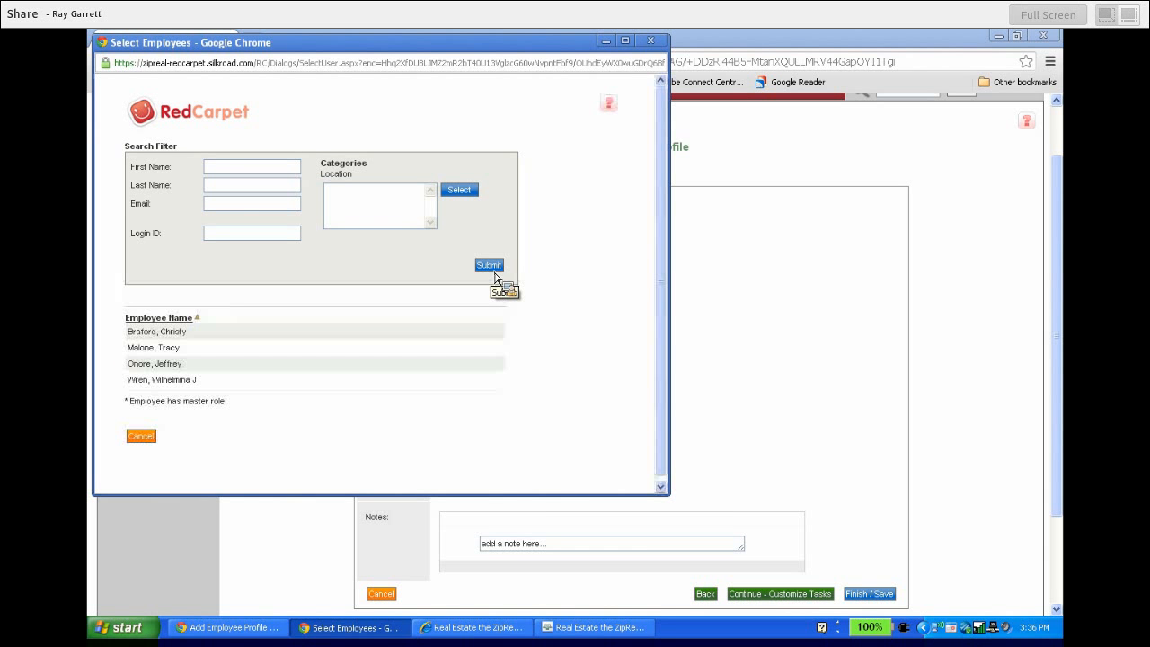
{"action": "left_click", "coordinate": [176, 332]}
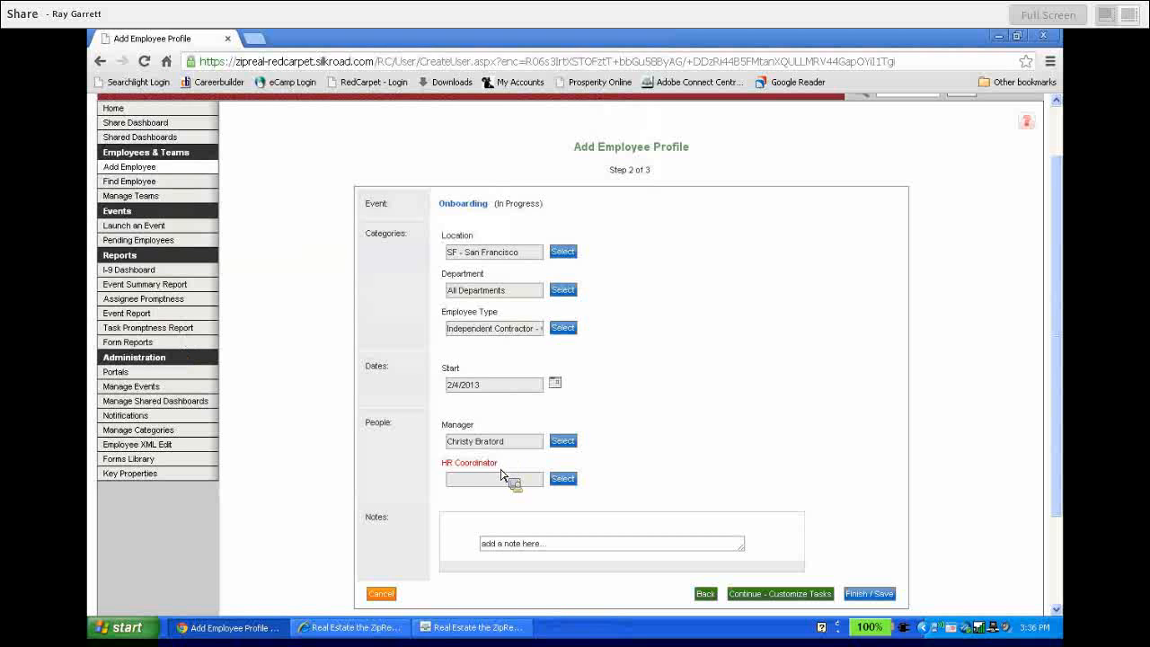
{"action": "left_click", "coordinate": [564, 479]}
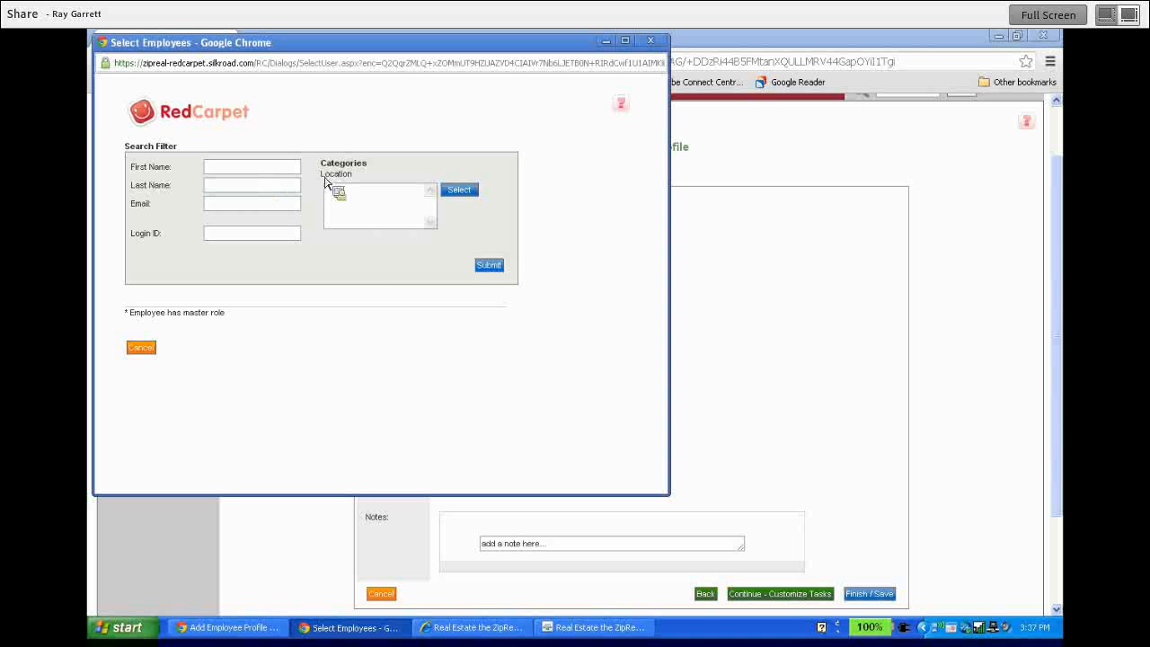
List all employees and pick the HR coordinator from the Employee Name list
{"action": "left_click", "coordinate": [491, 266]}
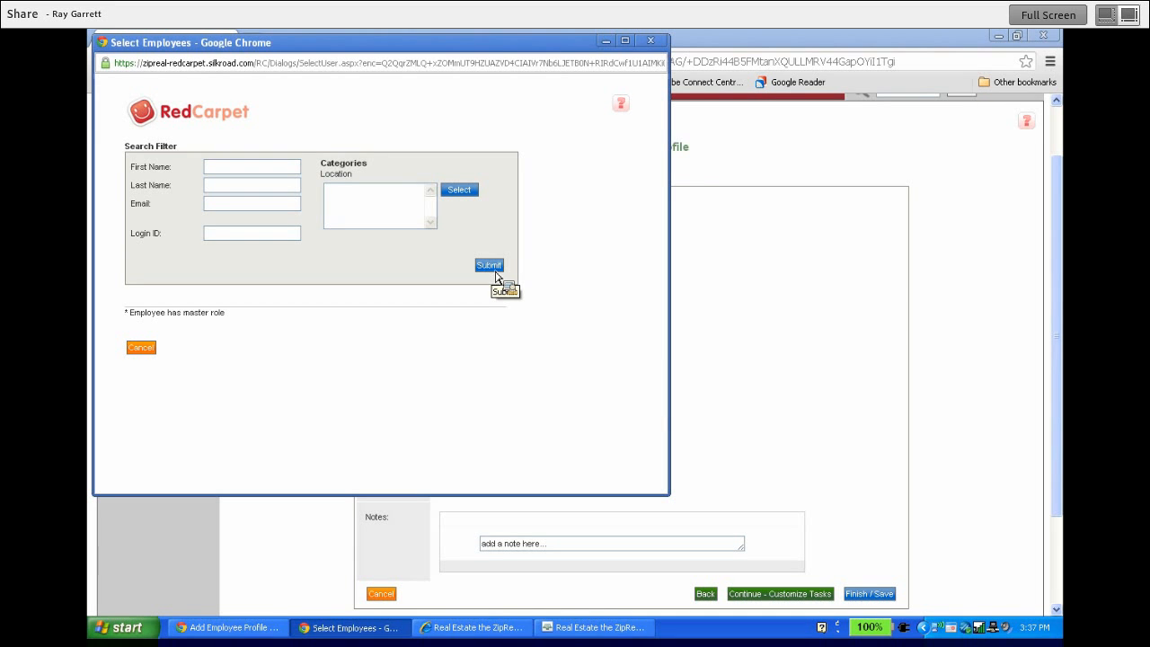
{"action": "left_click", "coordinate": [489, 265]}
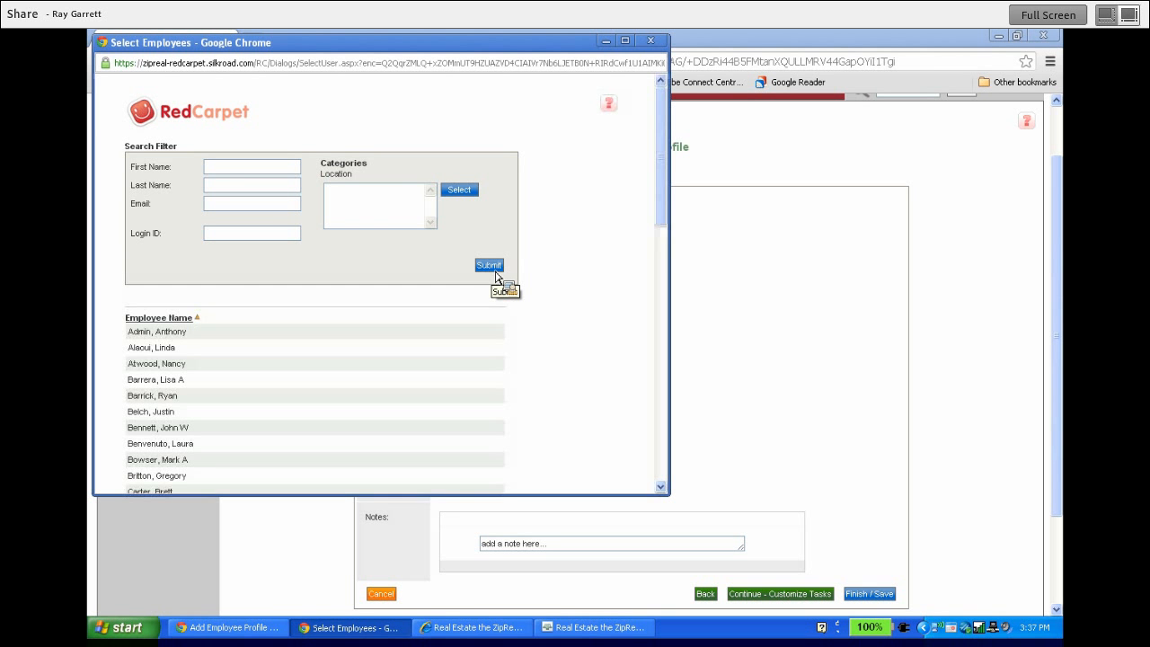
{"action": "left_click_drag", "start_coordinate": [665, 160], "coordinate": [663, 192]}
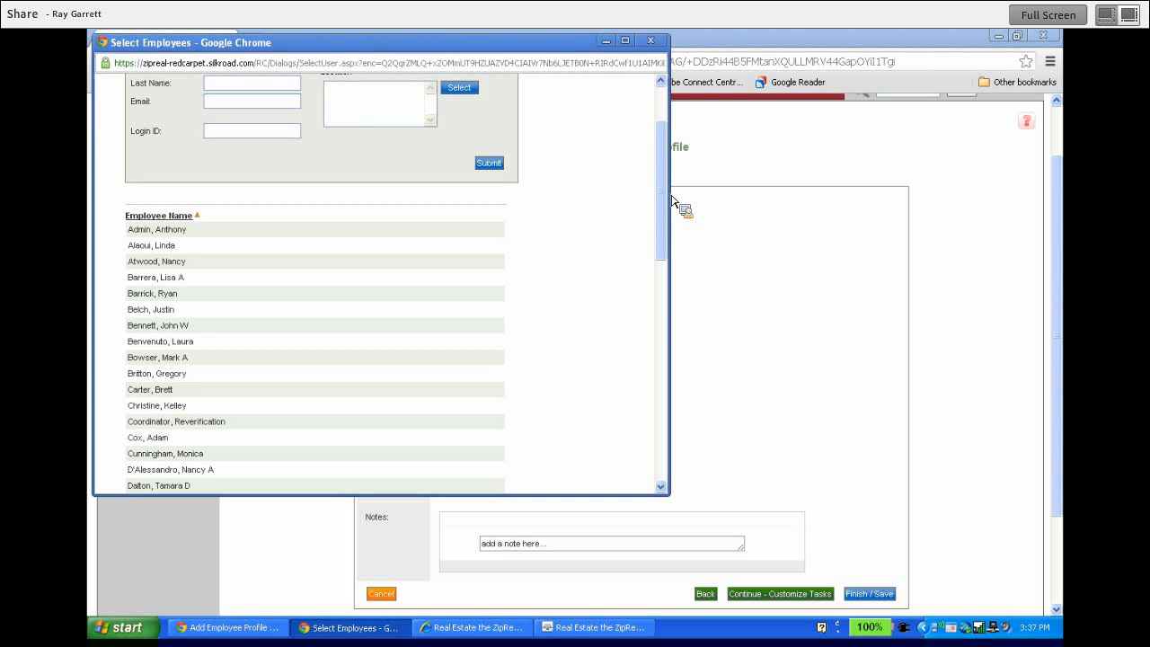
{"action": "left_click_drag", "start_coordinate": [662, 199], "coordinate": [667, 234]}
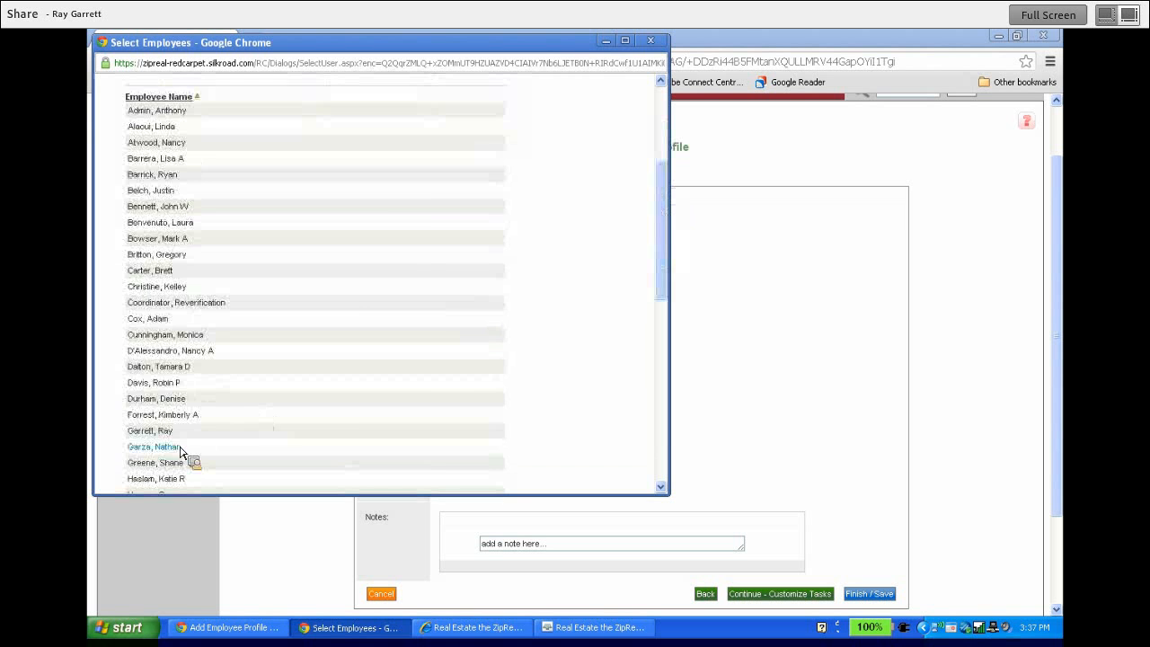
{"action": "left_click", "coordinate": [154, 432]}
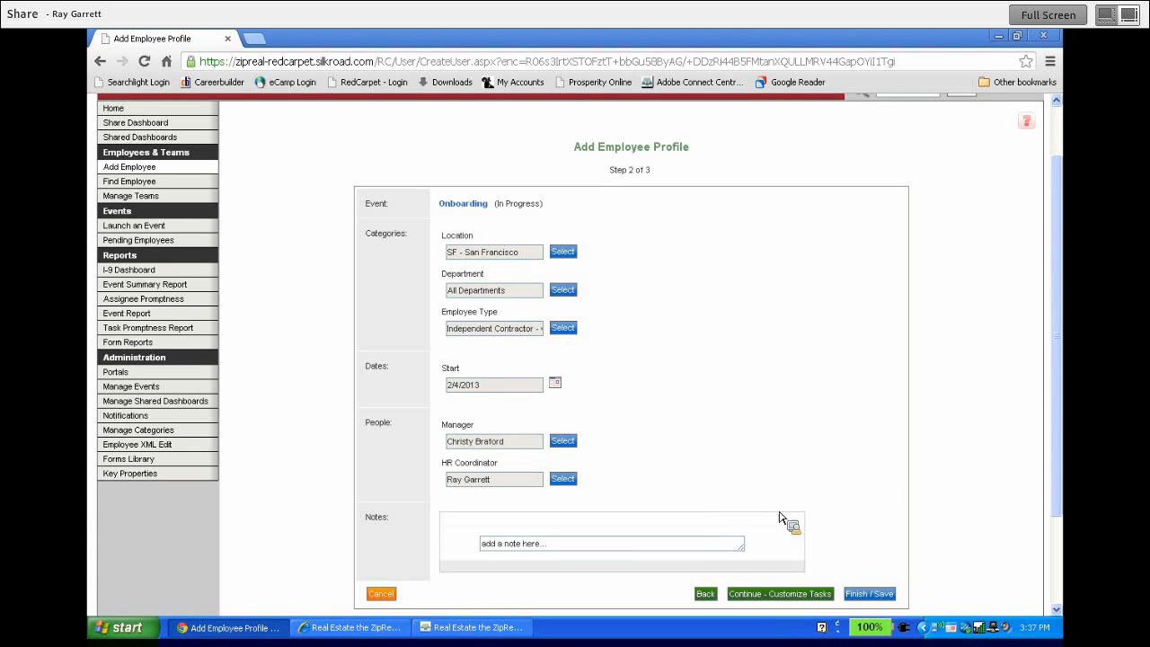
Continue to step 3 of 3 and review the summary's people details
{"action": "left_click", "coordinate": [789, 595]}
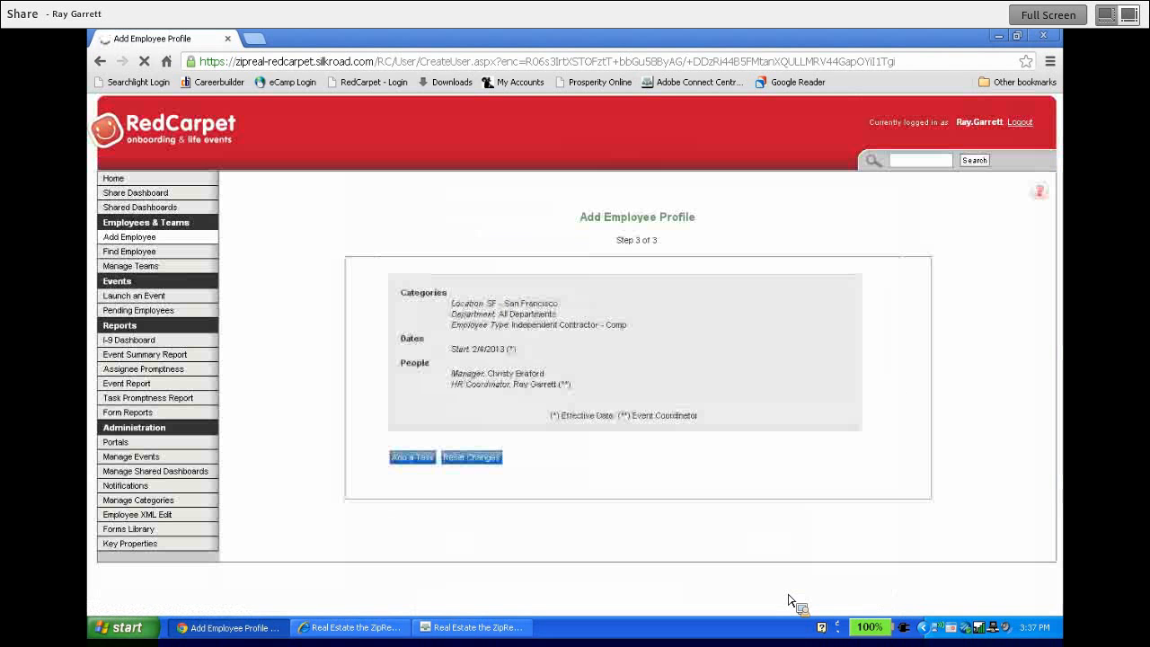
{"action": "left_click_drag", "start_coordinate": [654, 244], "coordinate": [478, 308]}
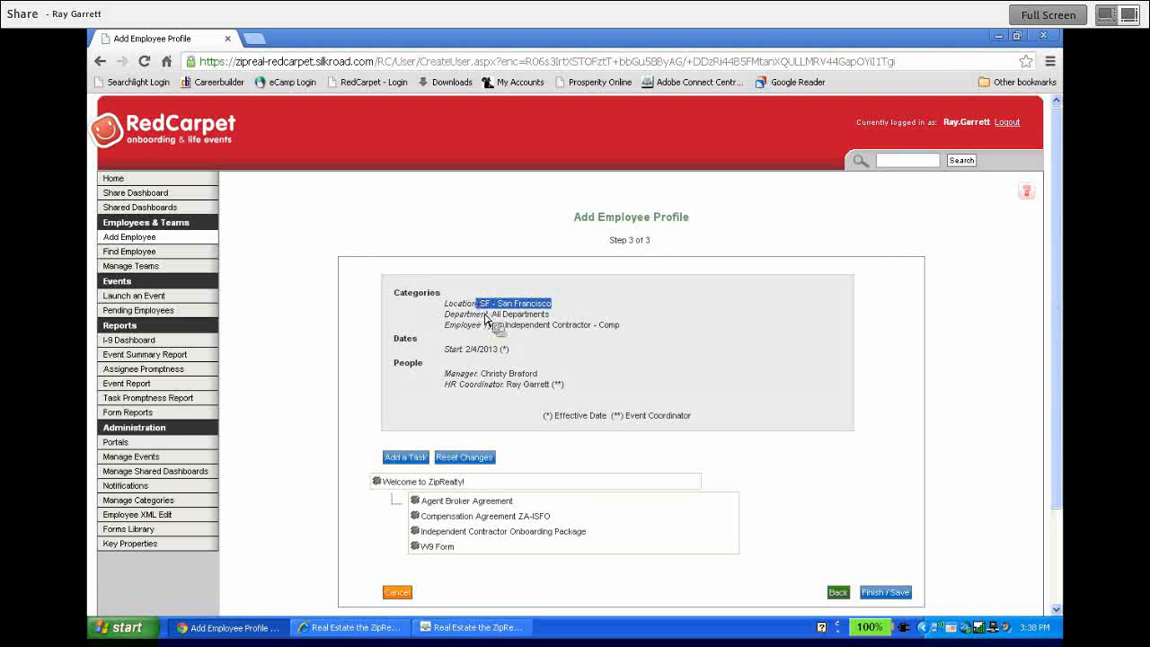
{"action": "left_click_drag", "start_coordinate": [565, 387], "coordinate": [889, 537]}
Finish and save the new employee profile, then return to the Home dashboard's employee list
{"action": "left_click", "coordinate": [886, 532]}
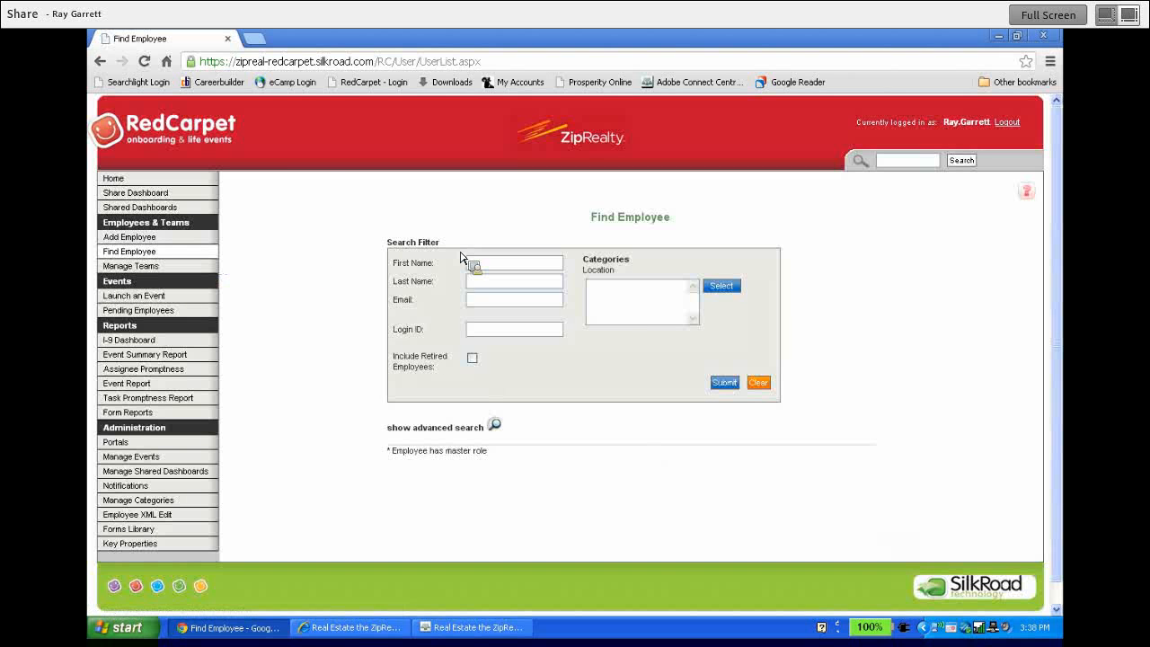
{"action": "left_click", "coordinate": [123, 184]}
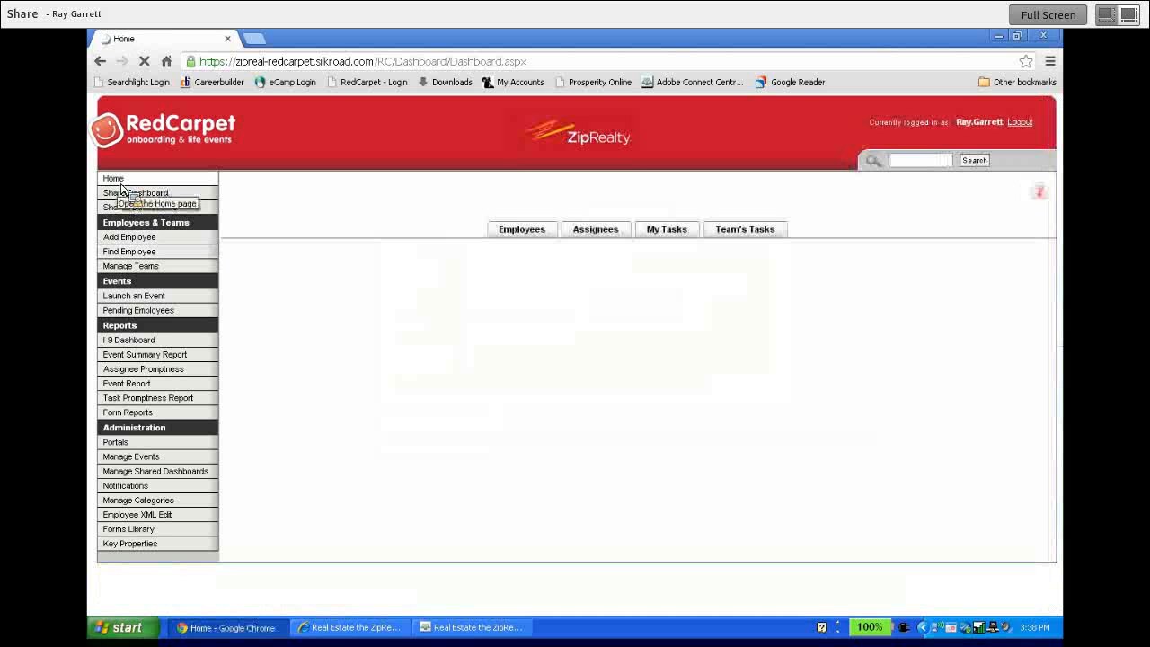